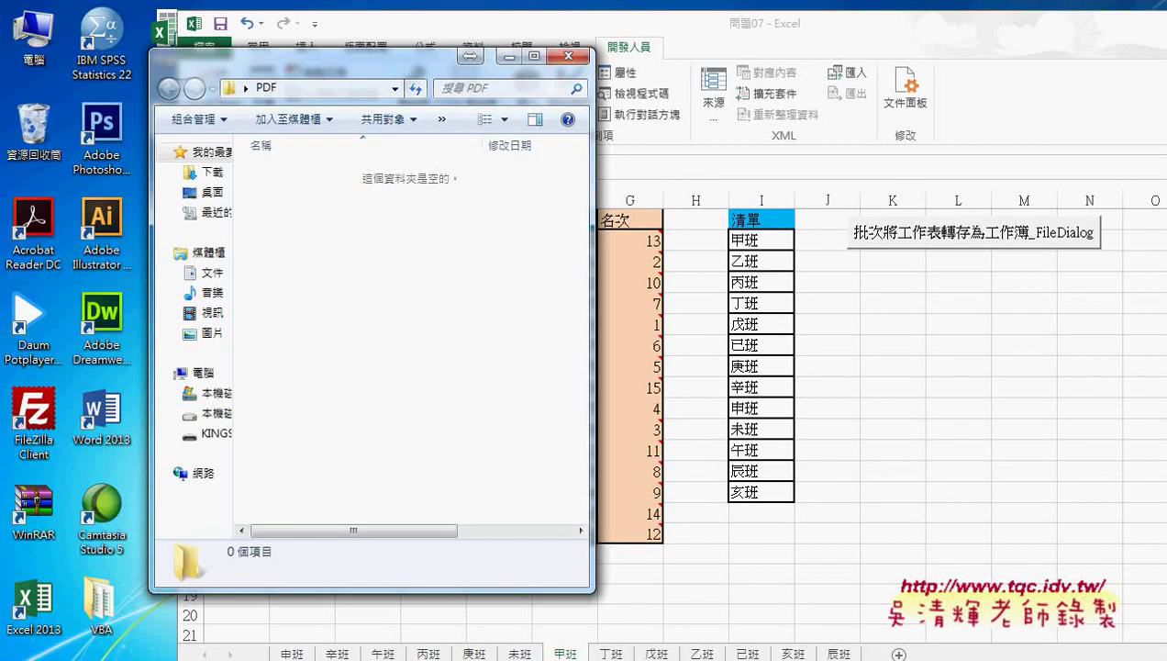
- Switch from Excel to the Chrome window showing the Google Drive 完成檔 folder
mouse_move(174, 647)
left_click(184, 592)
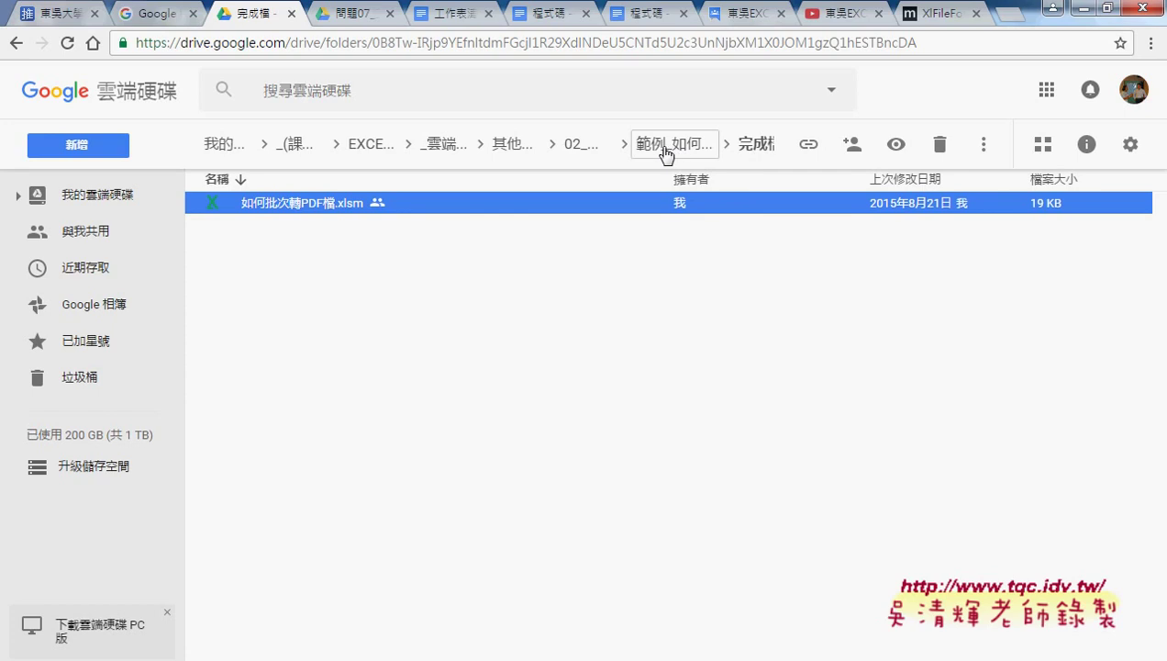
- Browse from 其他補充範例 through 02_進階 into 範例_如何批次轉PDF檔(20150821), then minimize Chrome
left_click(516, 148)
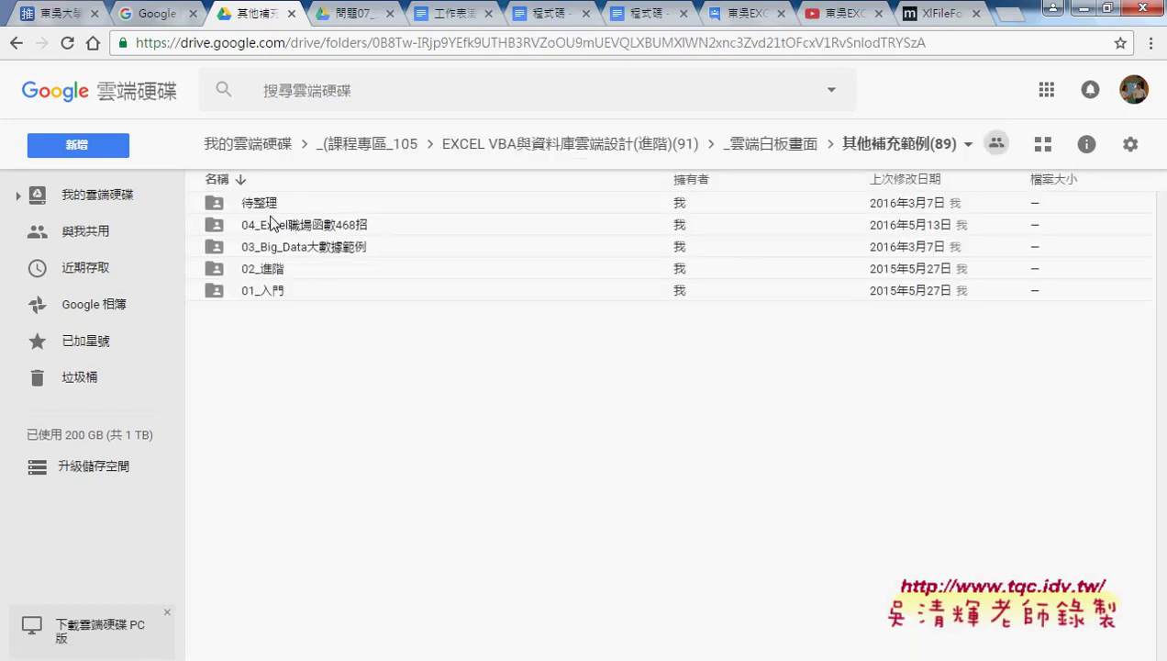
double_click(268, 270)
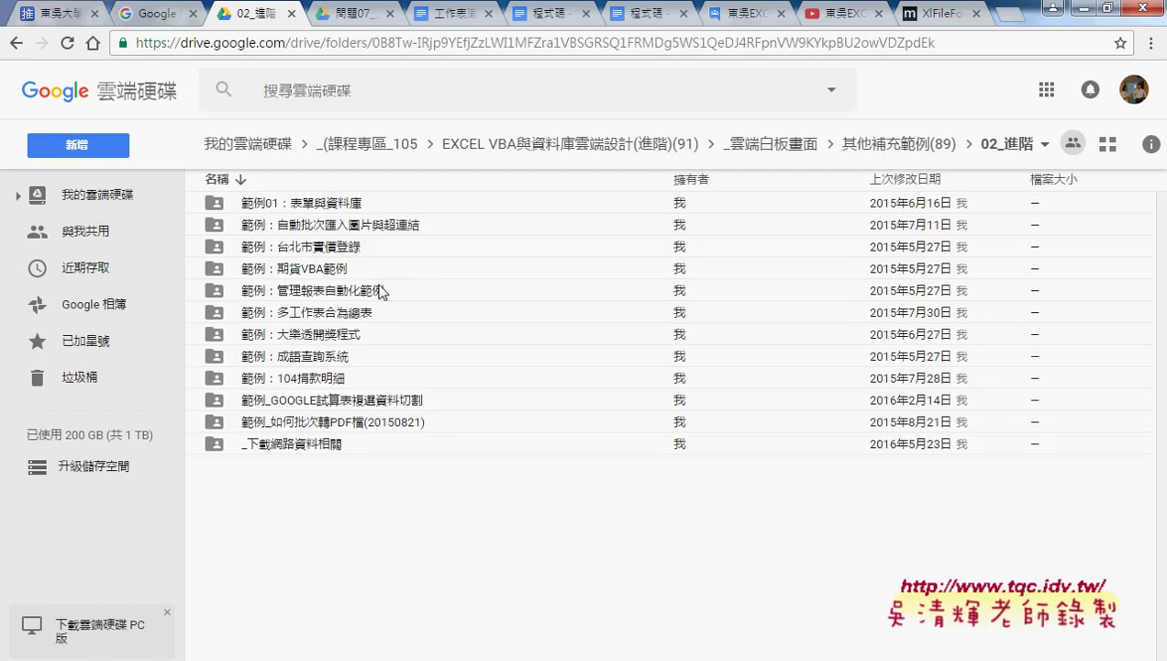
left_click(328, 423)
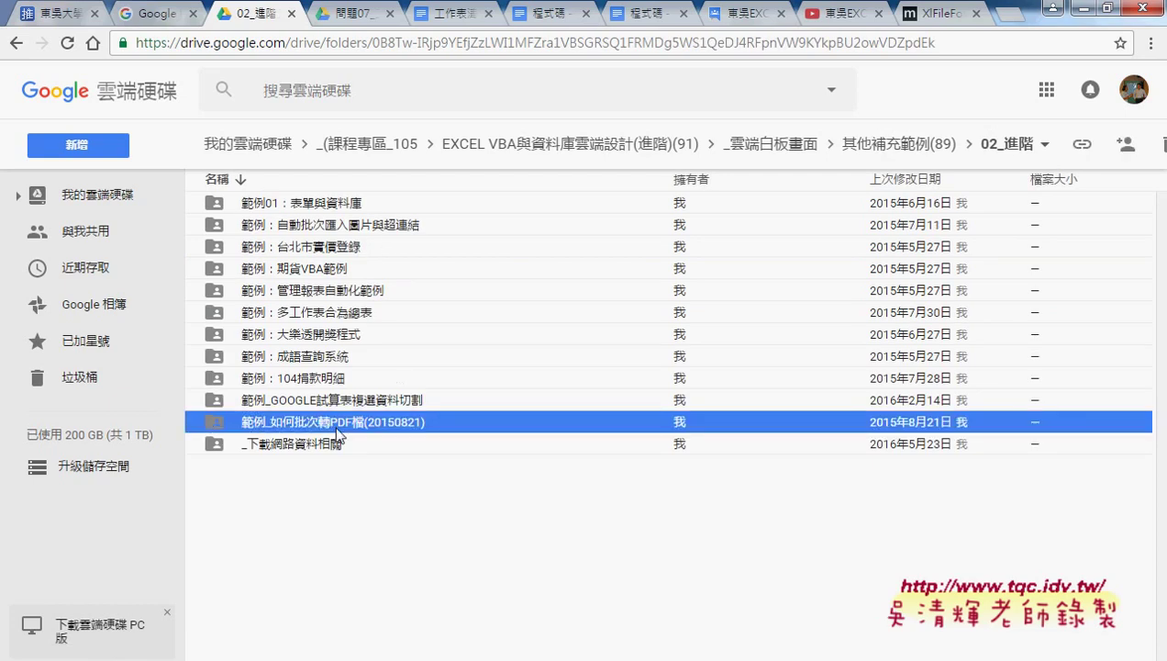
double_click(334, 425)
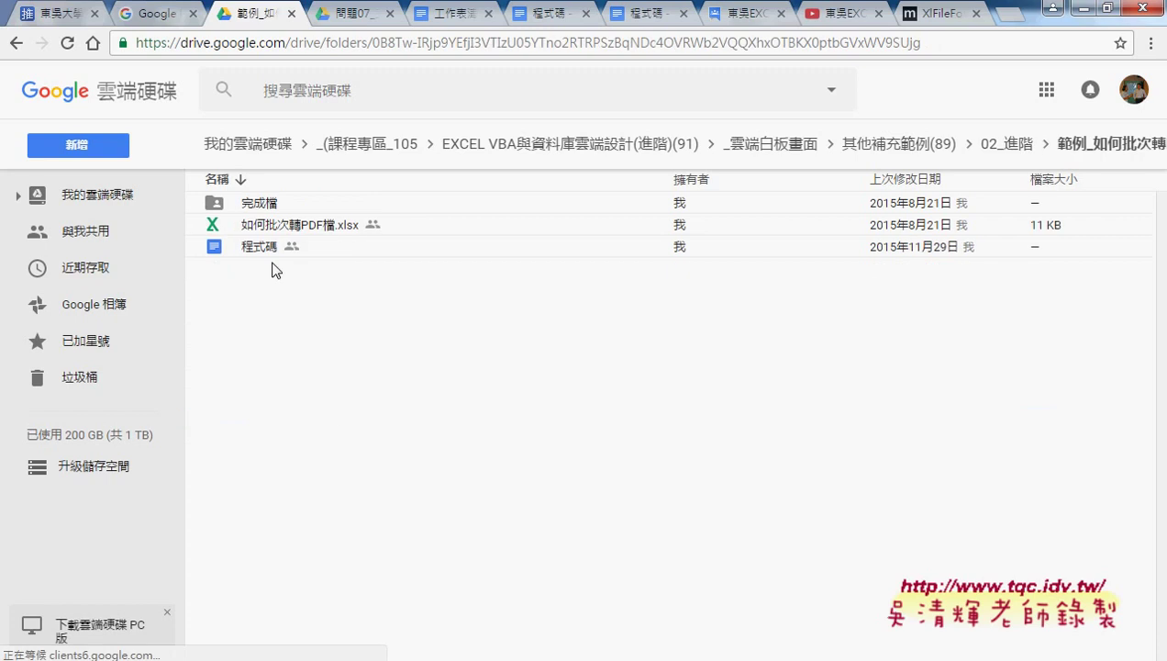
left_click(270, 253)
left_click(458, 222)
left_click(1083, 8)
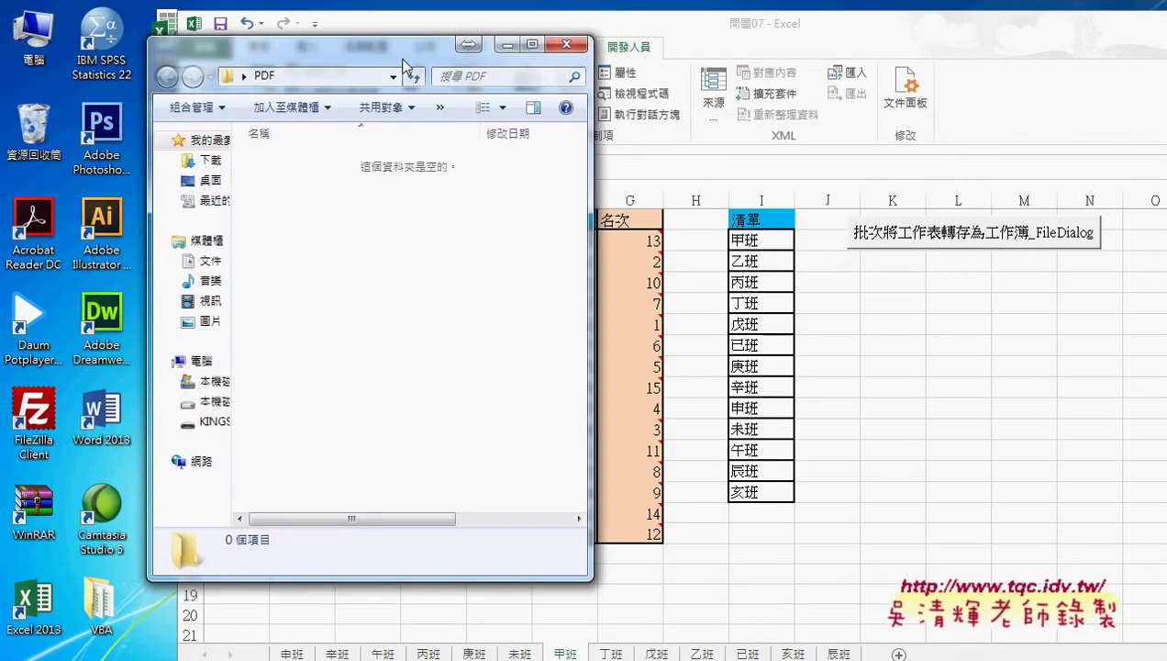
- Close the PDF window and open the desktop VBA folder, selecting all 13 class workbooks
left_click_drag(401, 75, 400, 149)
left_click(564, 130)
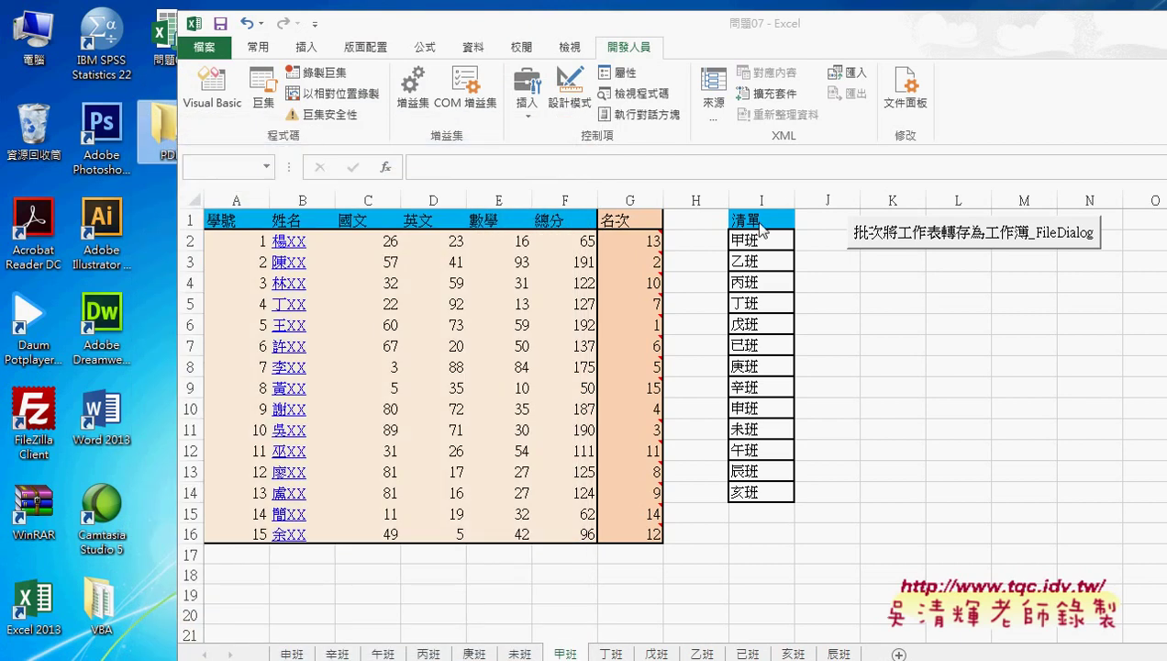
double_click(92, 588)
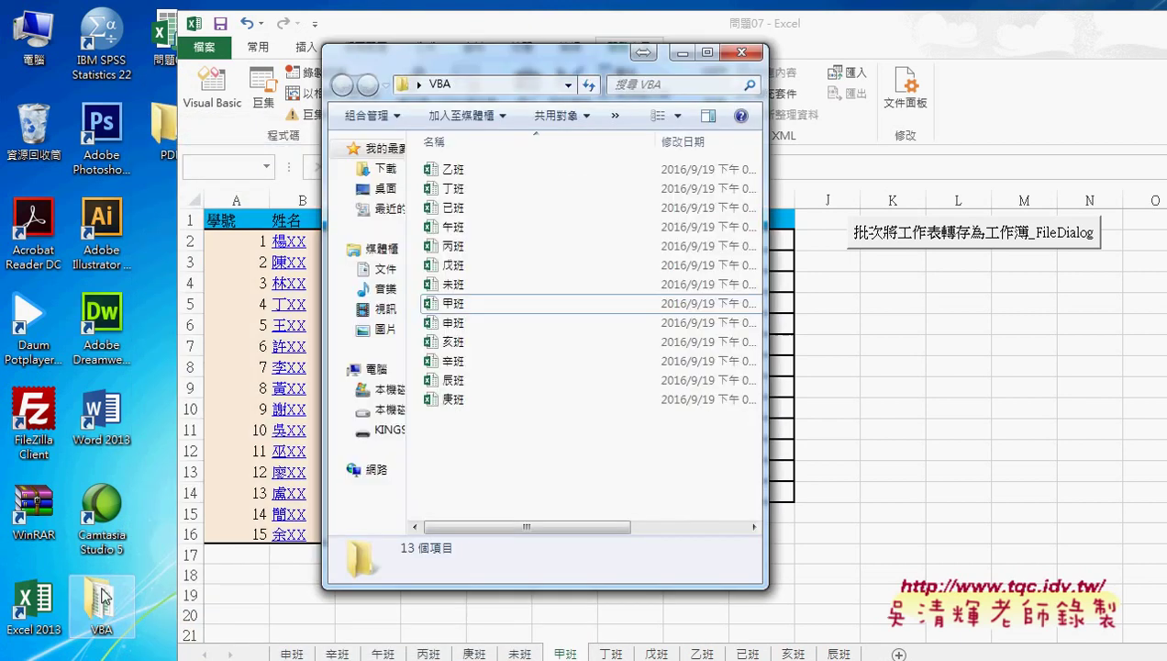
left_click_drag(469, 444, 473, 183)
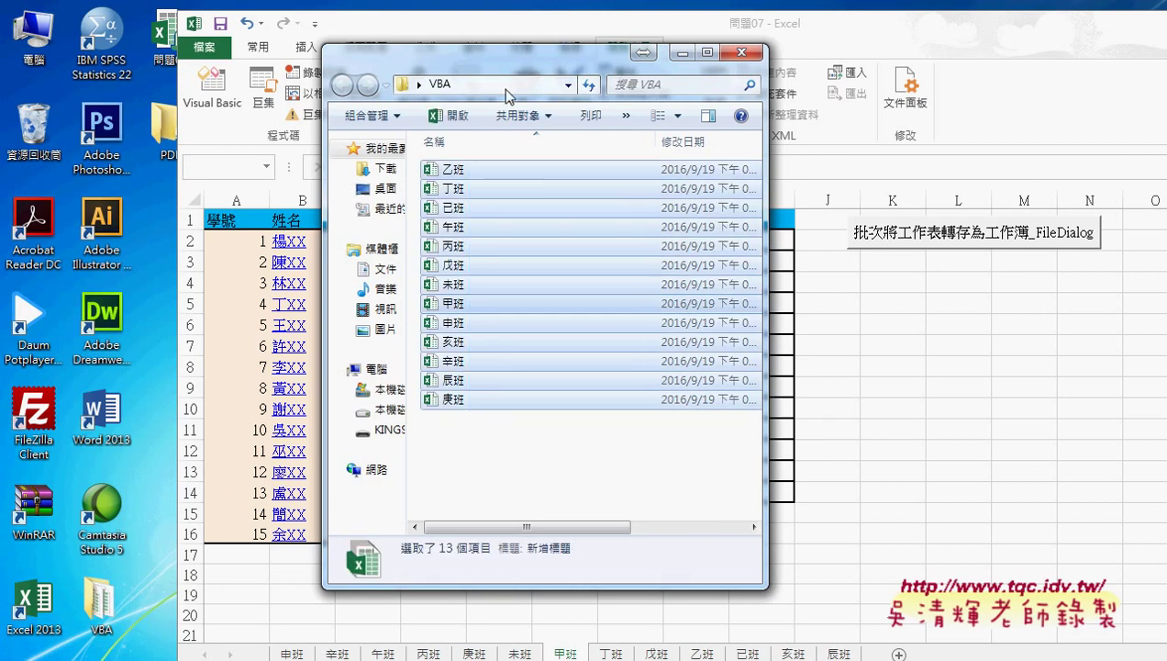
- Open the empty desktop PDF folder beside it and bring up the Excel window previews
mouse_move(484, 62)
left_mouse_down()
mouse_move(363, 95)
mouse_move(430, 91)
mouse_move(161, 124)
left_mouse_up()
double_click(168, 130)
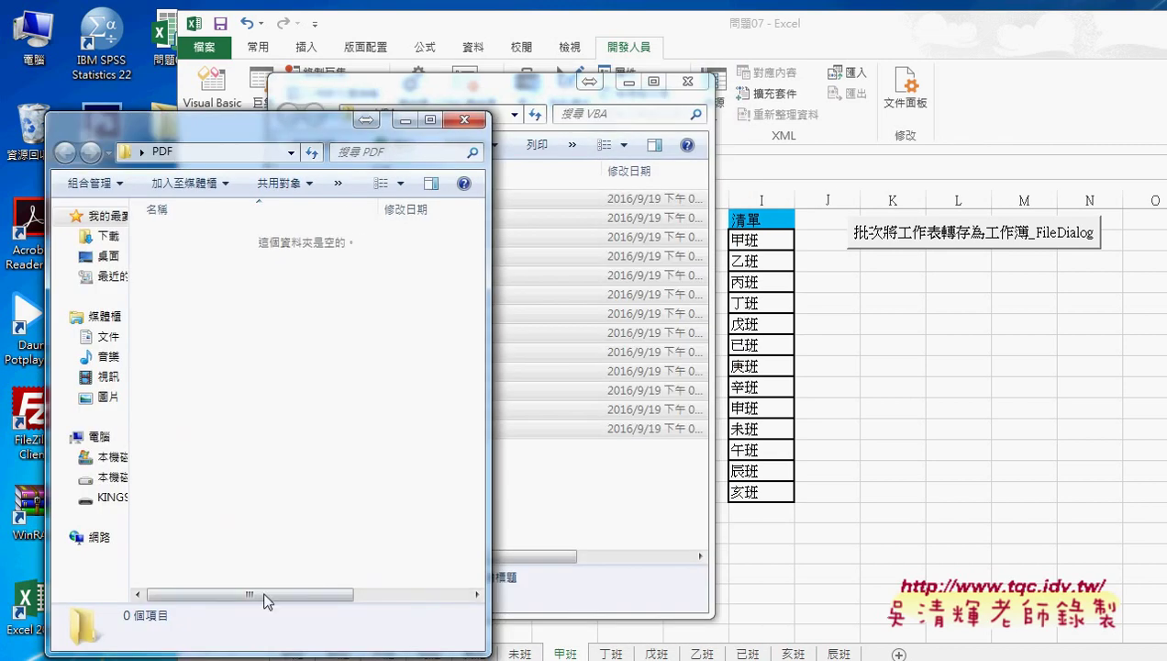
left_click(305, 644)
- In the 如何批次轉PDF檔 workbook, set the source folder (B2) to the desktop VBA folder
left_click(380, 602)
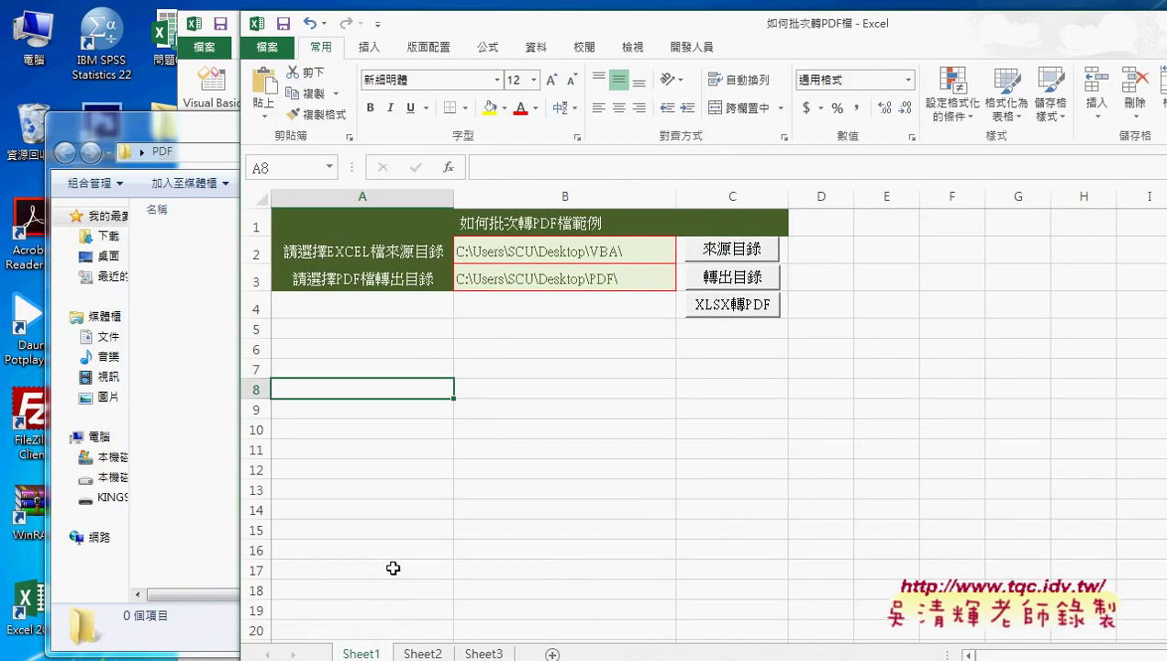
left_click_drag(564, 32, 713, 28)
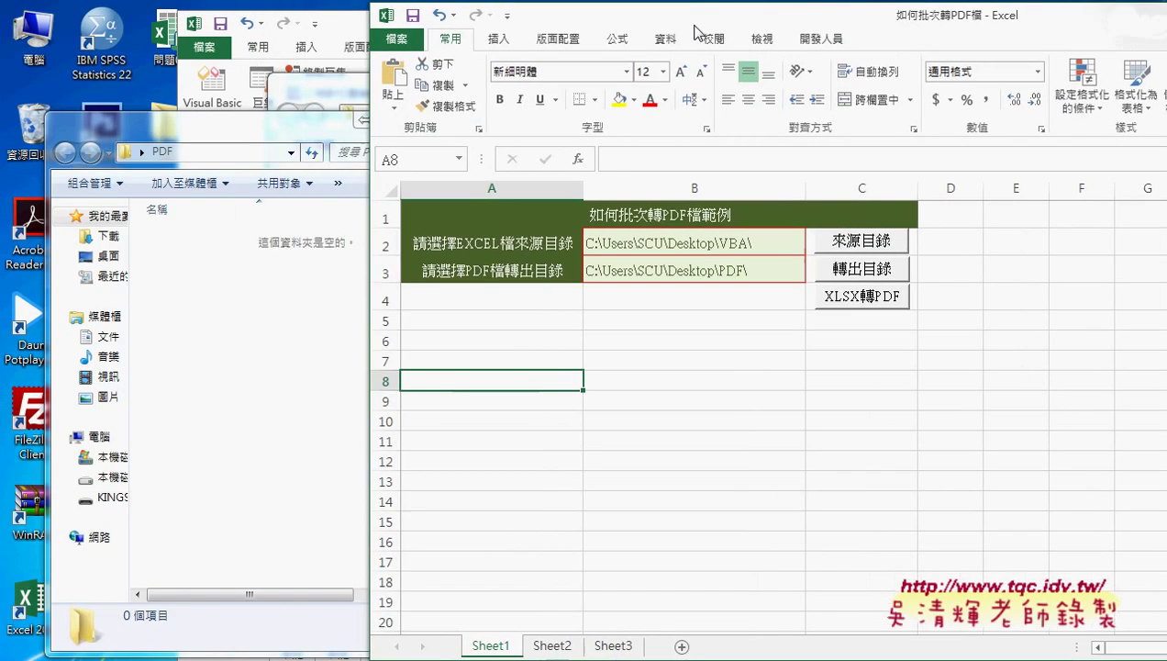
left_click(881, 248)
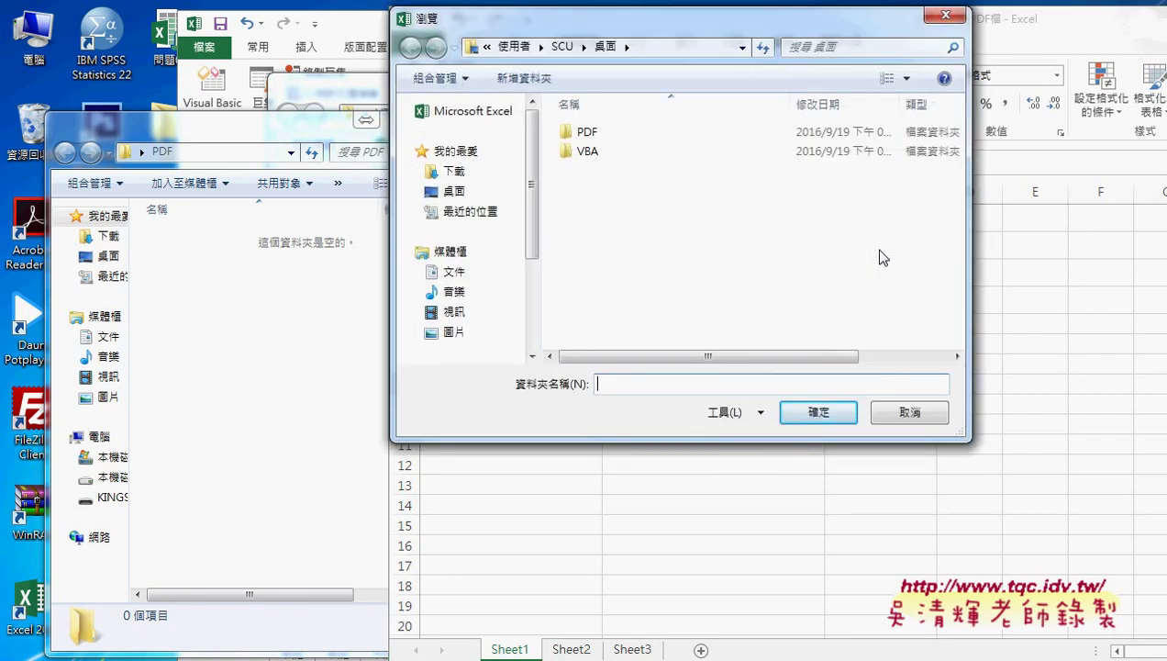
double_click(604, 158)
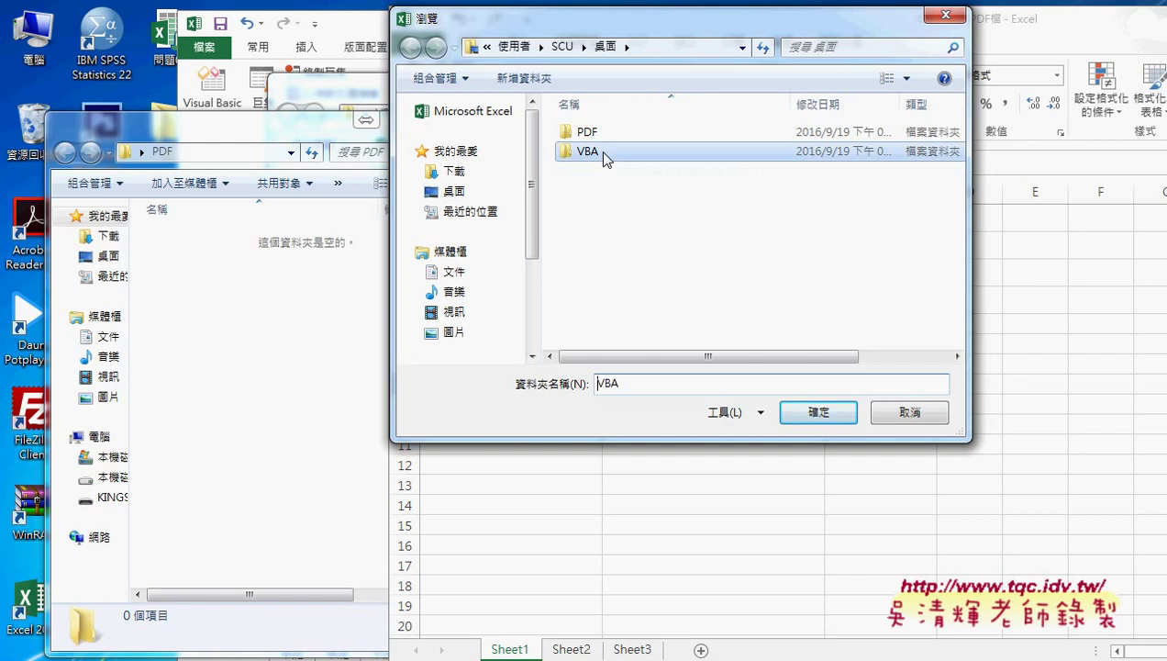
left_click(816, 414)
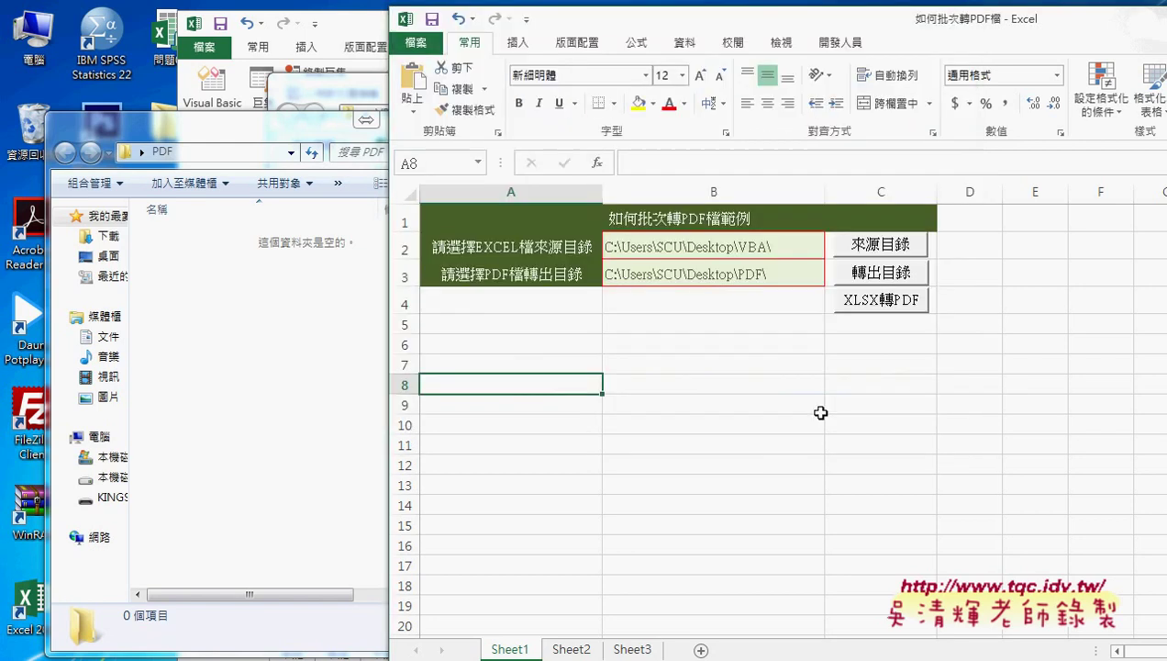
- Set the output folder (B3) to the desktop PDF folder
left_click(883, 274)
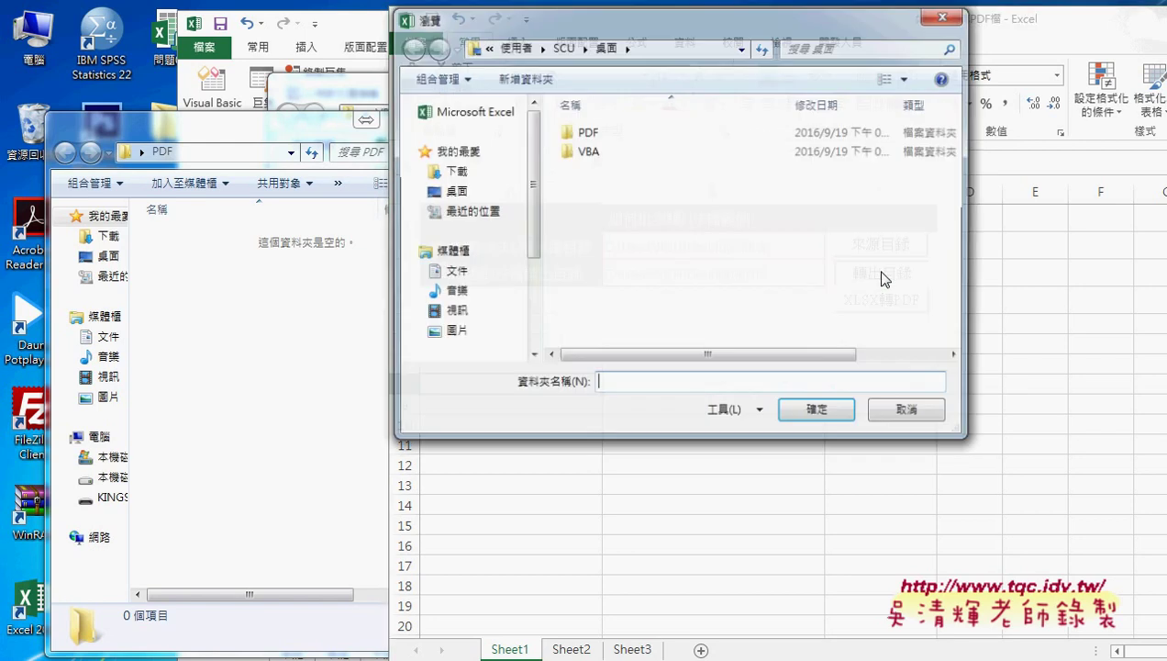
double_click(587, 133)
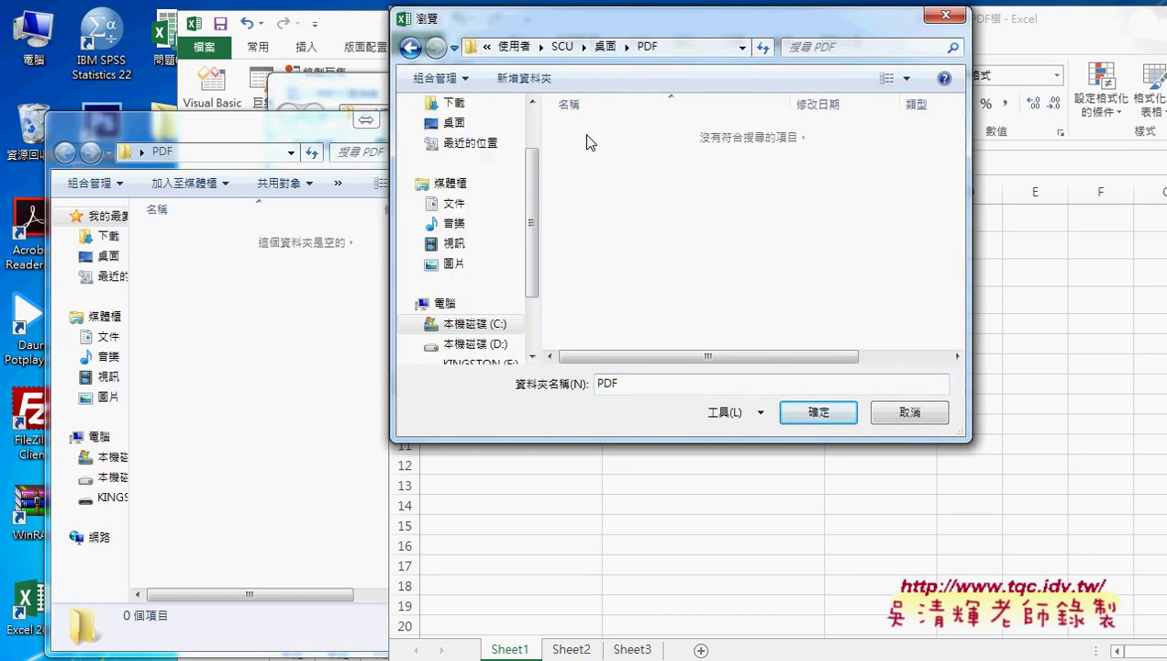
left_click(834, 415)
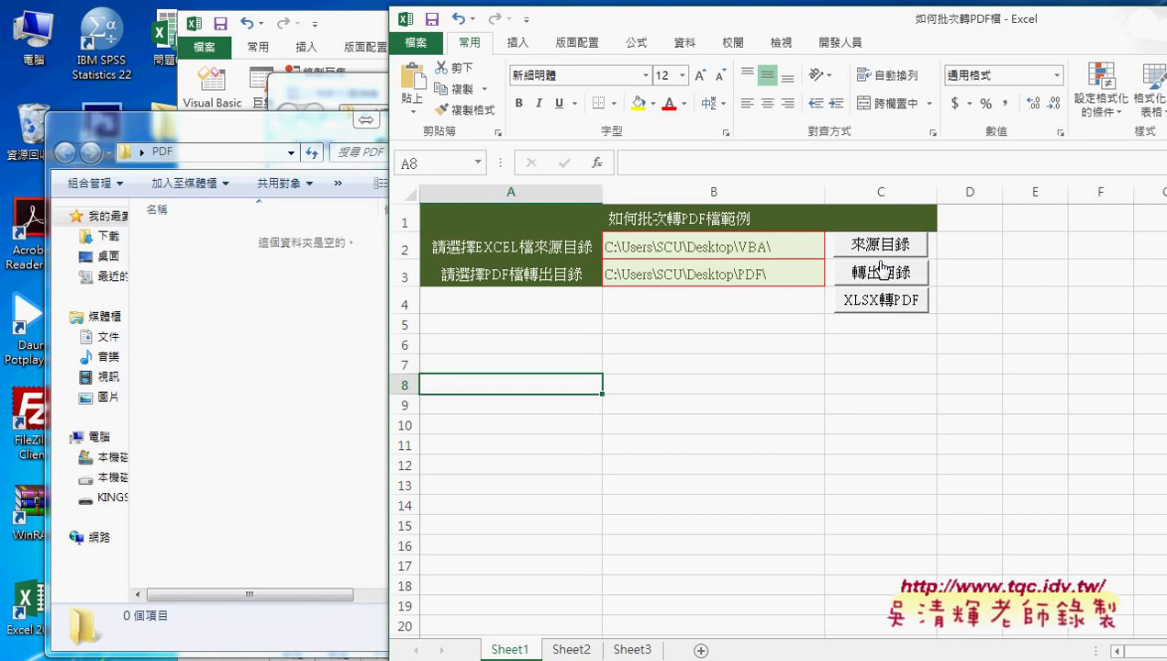
left_click(755, 248)
right_click(853, 246)
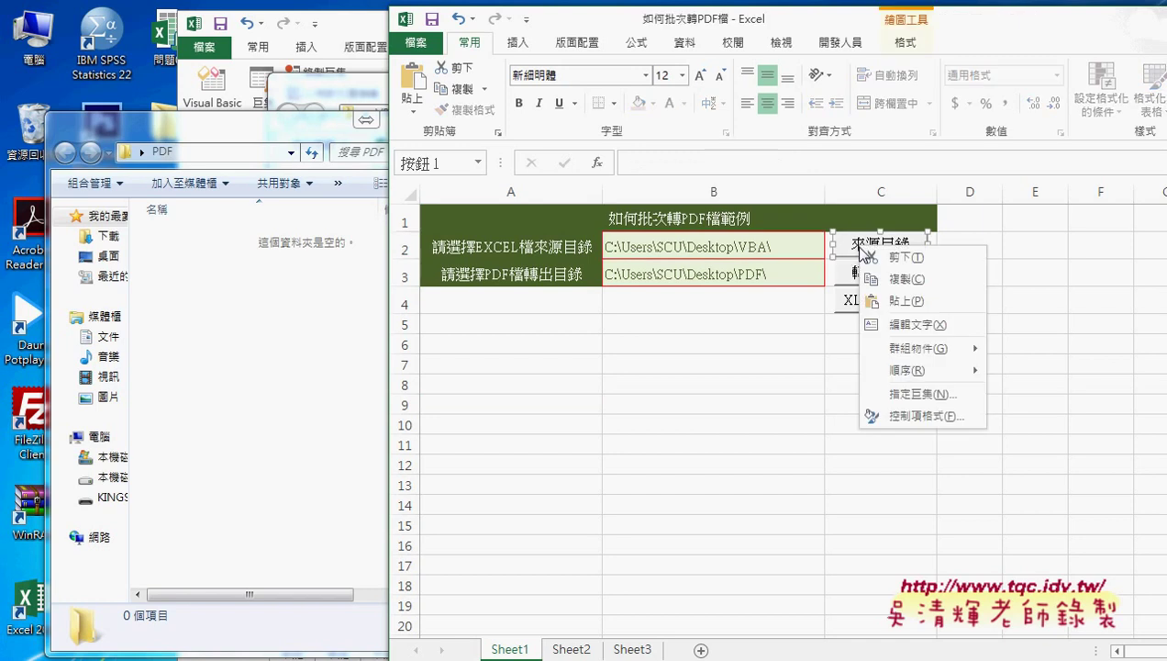
left_click(897, 395)
left_click(1039, 259)
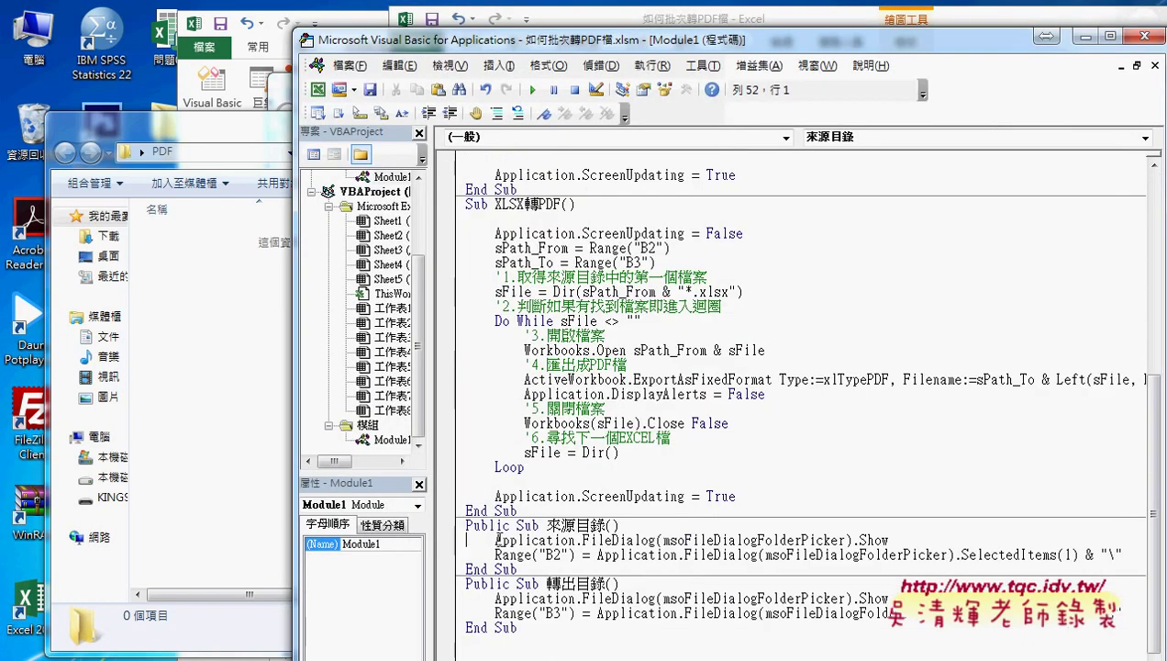
left_click_drag(495, 540, 890, 540)
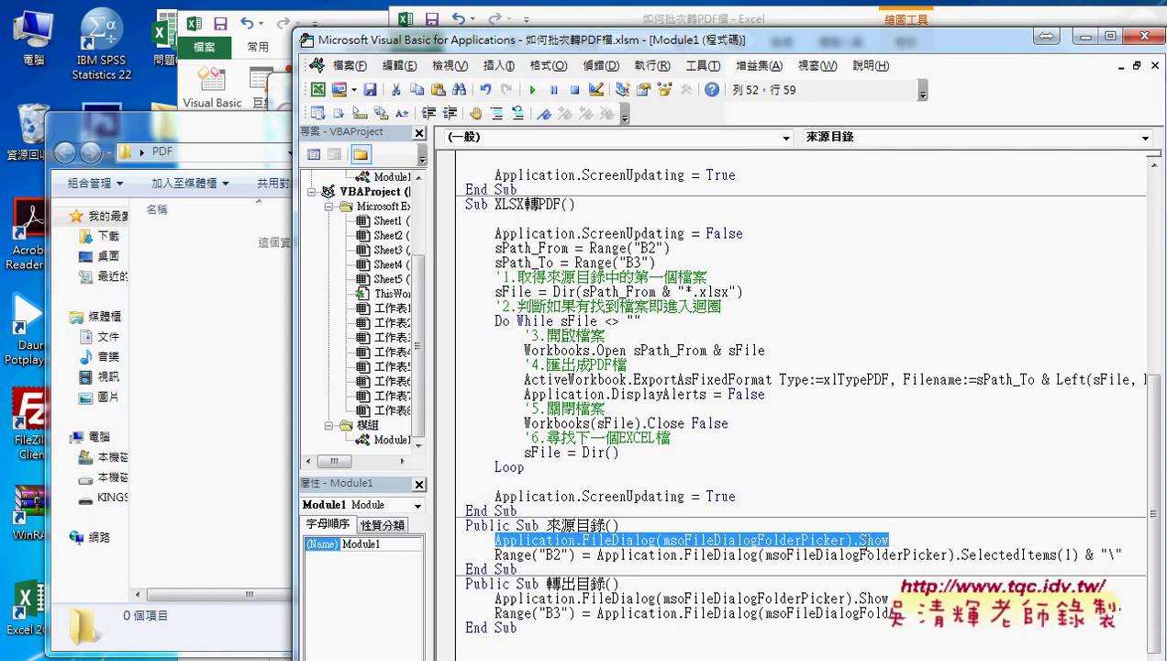
left_click_drag(496, 555, 1124, 551)
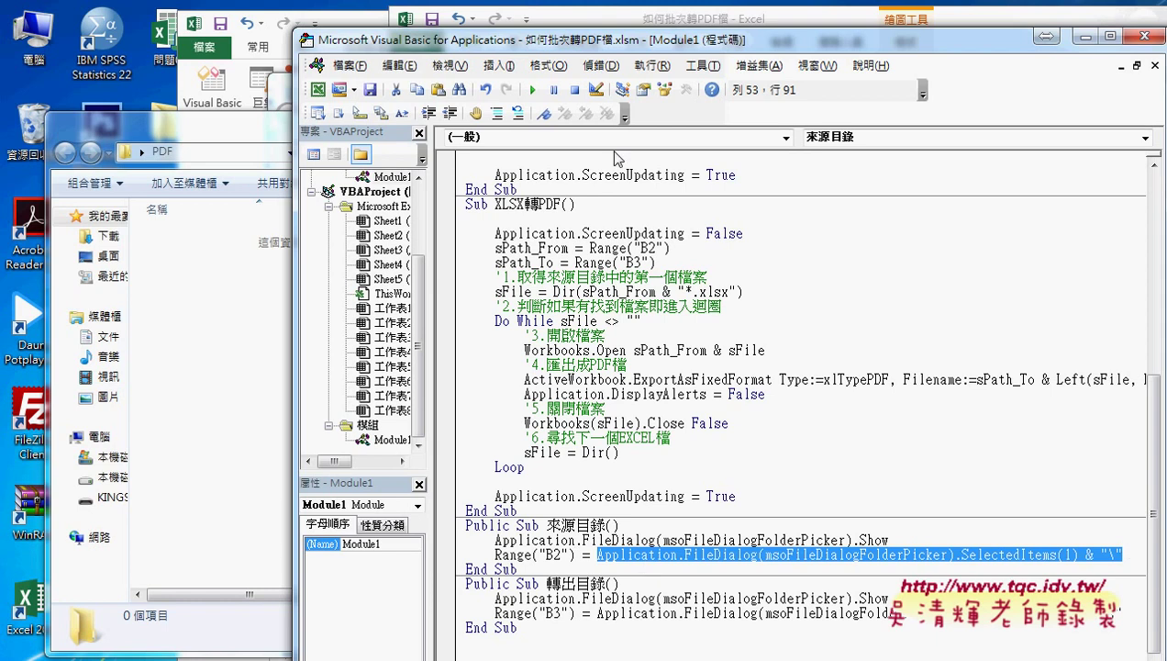
left_click_drag(592, 42, 680, 351)
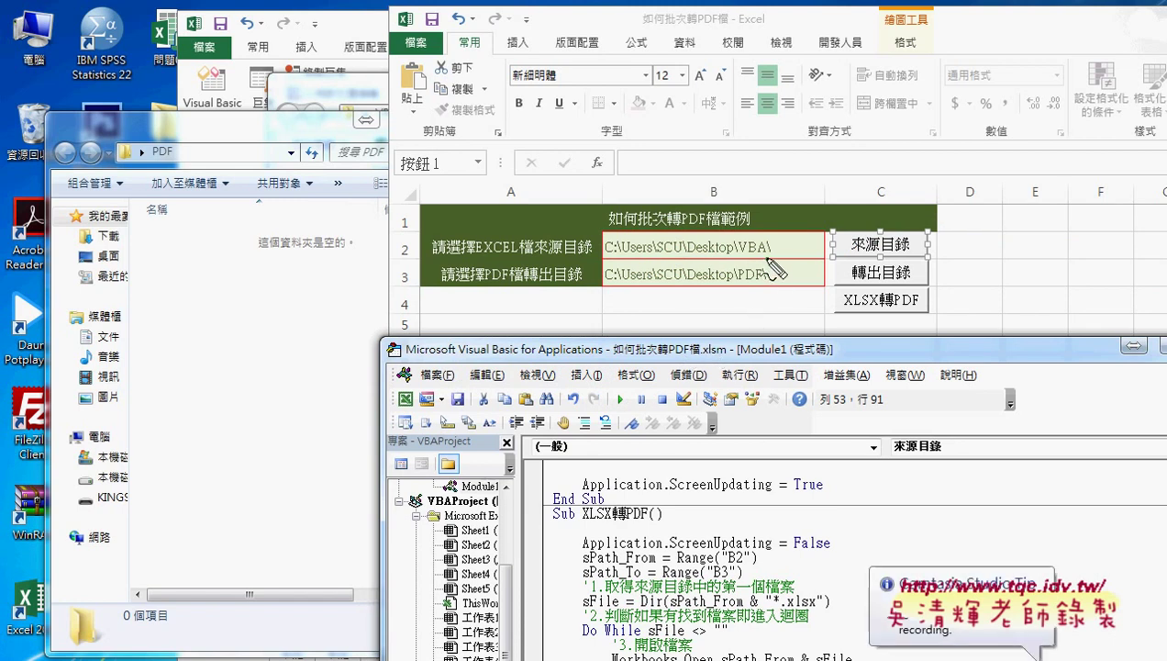
left_click_drag(766, 257, 779, 256)
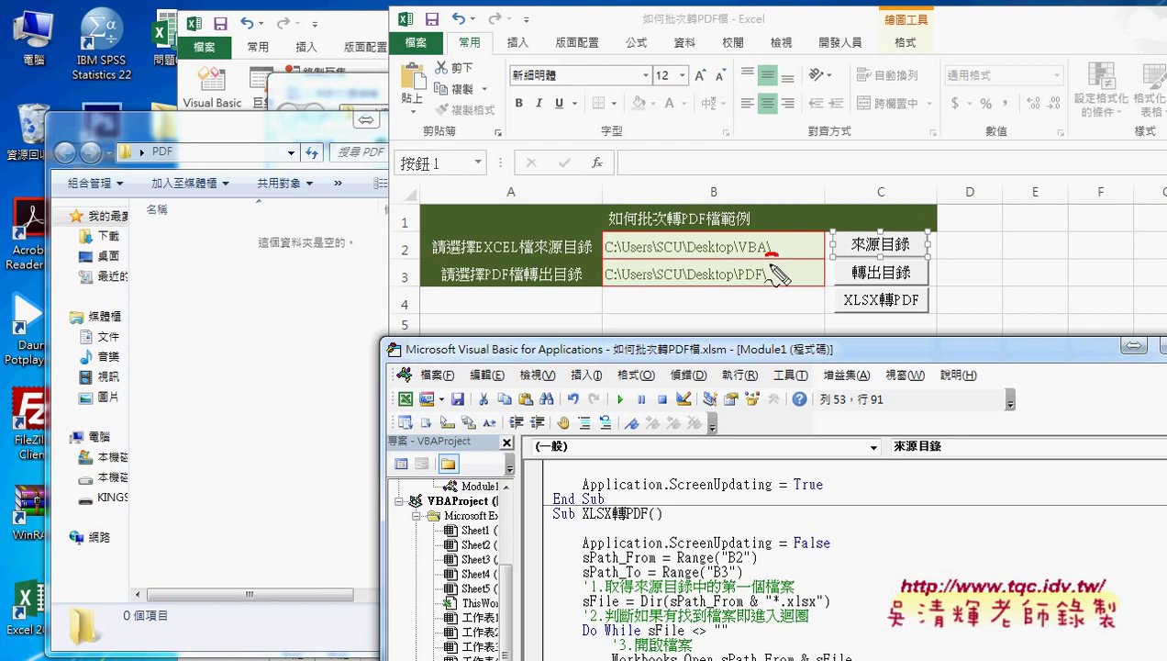
key("Escape")
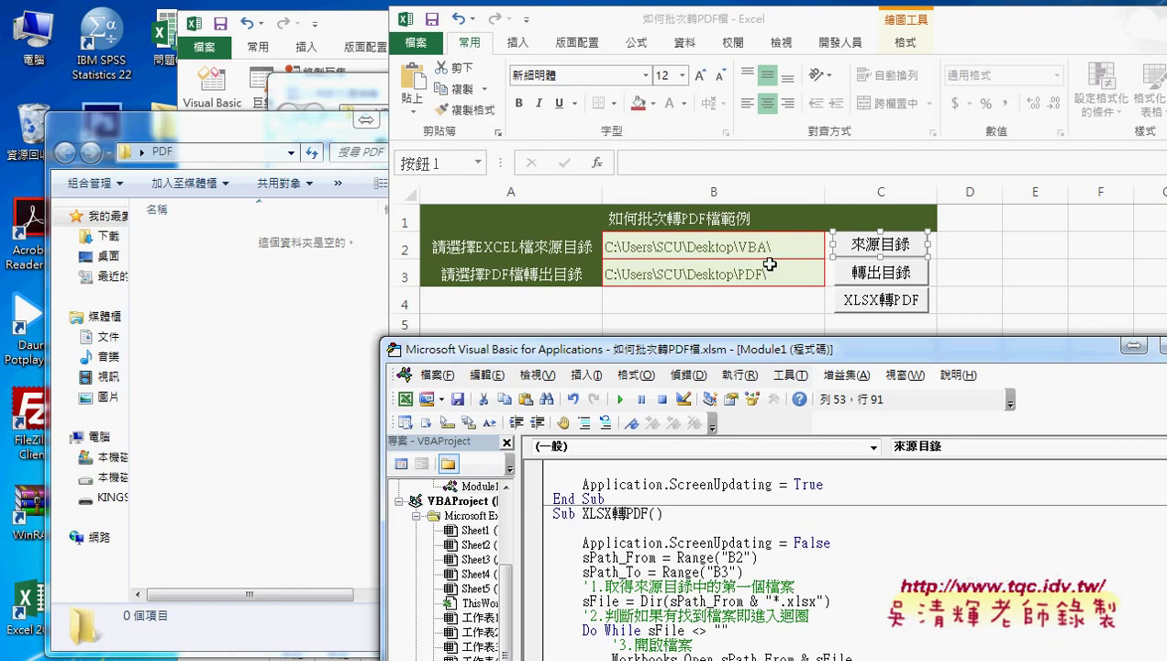
left_click_drag(760, 355, 513, 44)
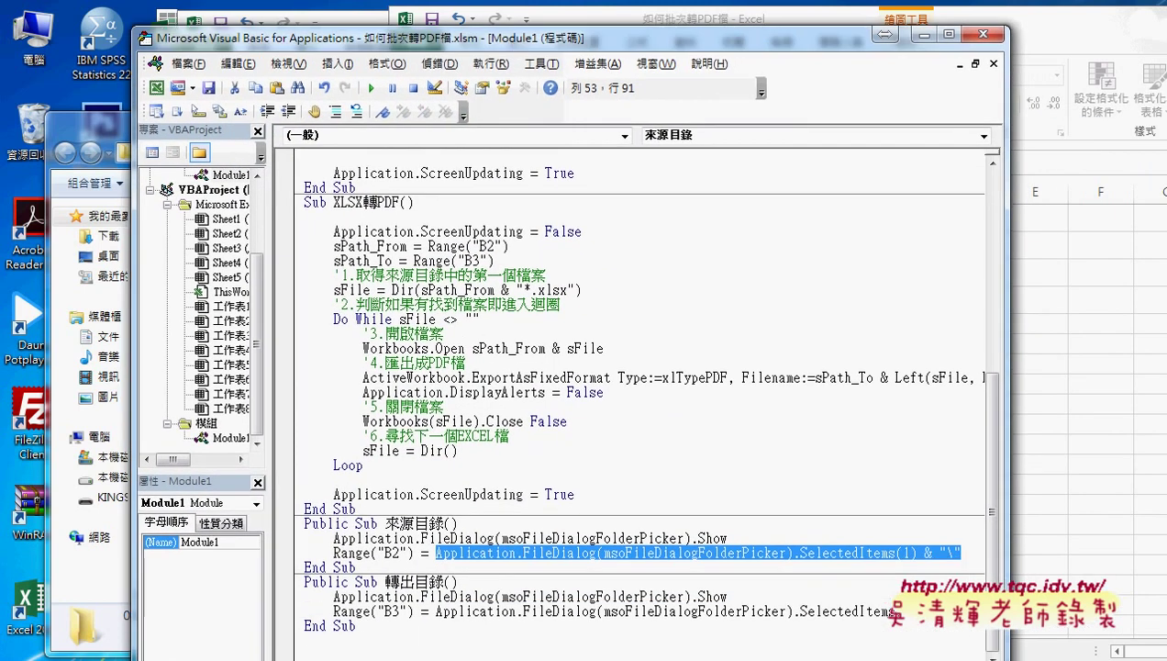
left_click_drag(961, 554, 928, 553)
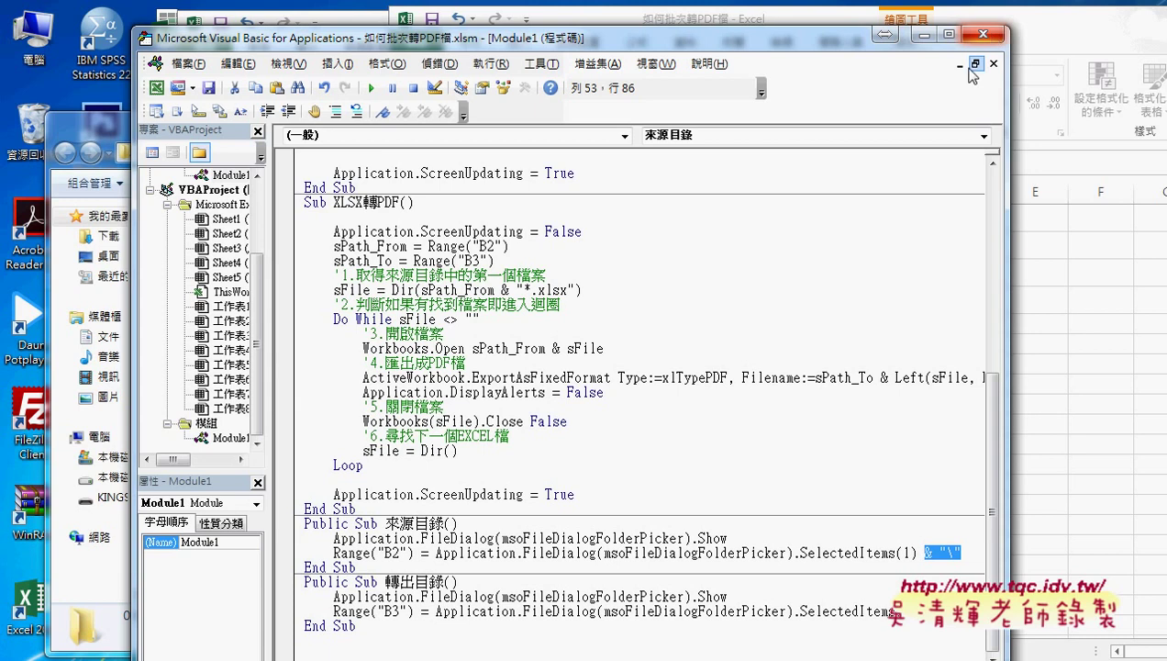
- Widen the code view and highlight the ExportAsFixedFormat call in the XLSX轉PDF procedure
left_click(450, 334)
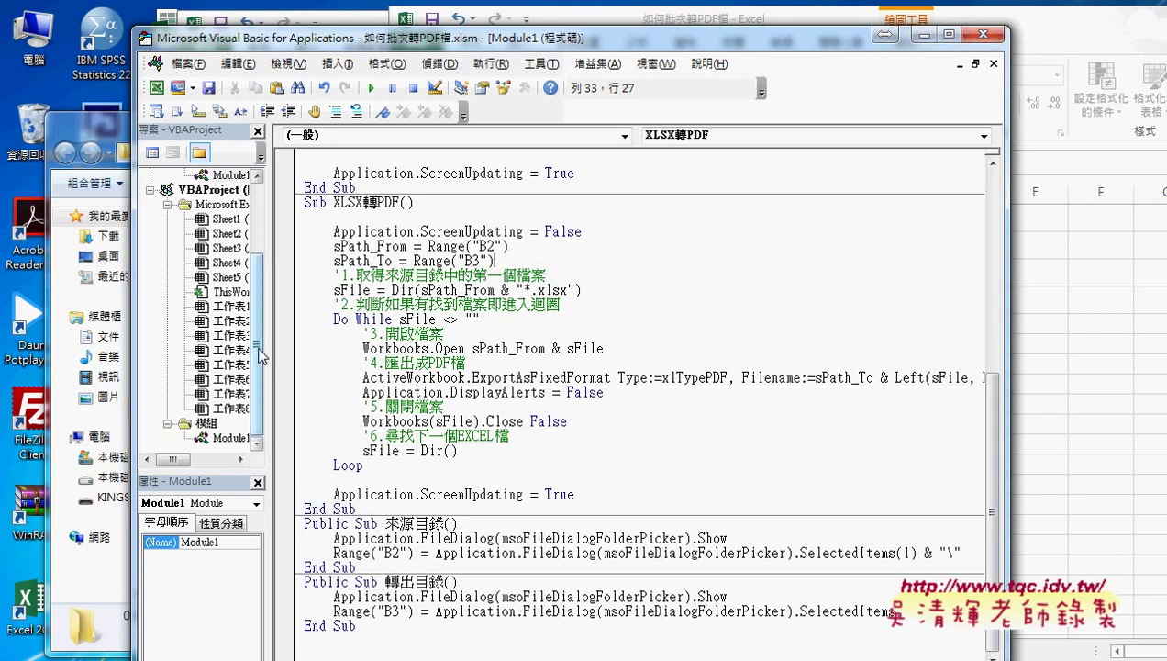
left_click_drag(269, 354, 214, 354)
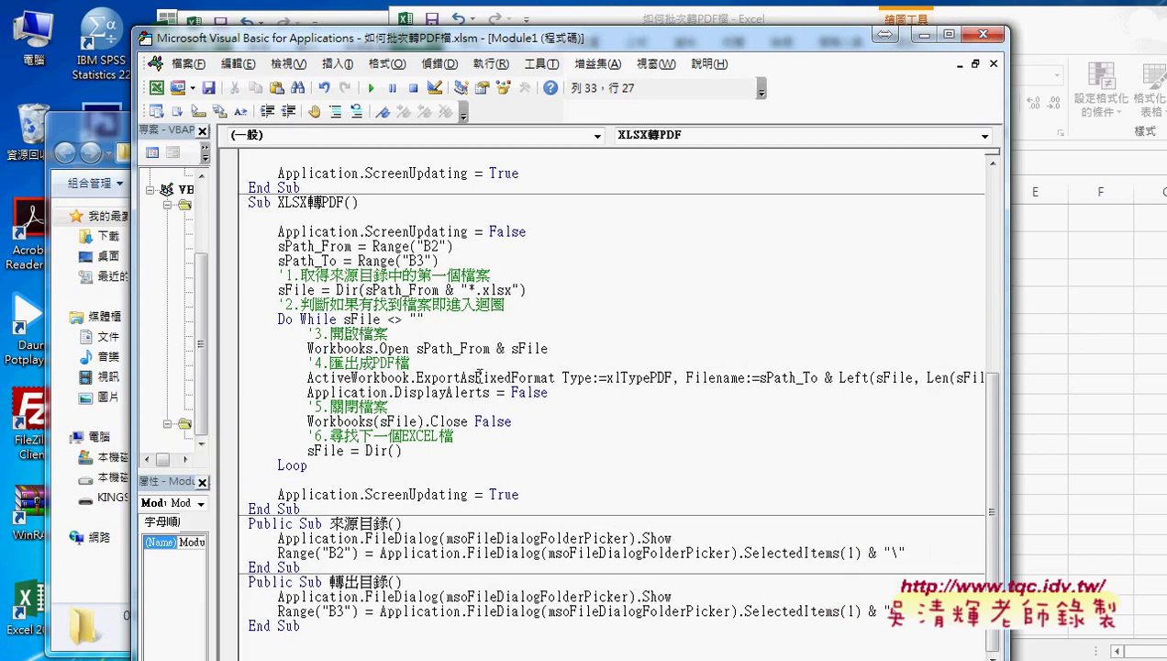
left_click(418, 378)
left_click_drag(419, 377, 554, 378)
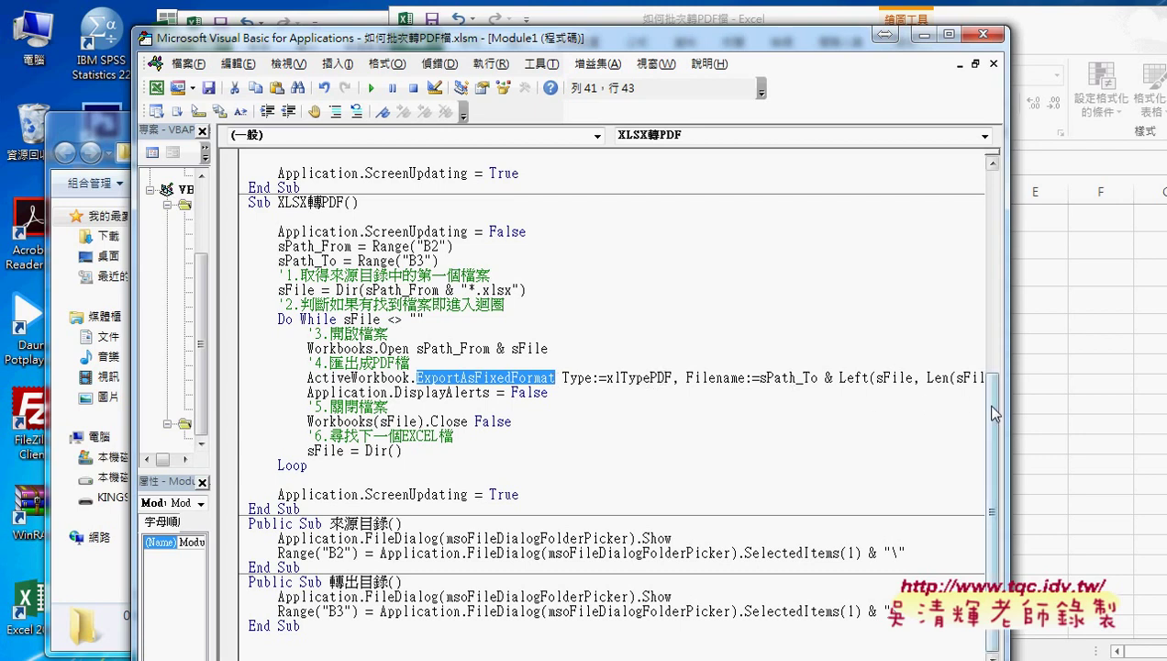
left_click_drag(1010, 409, 1092, 406)
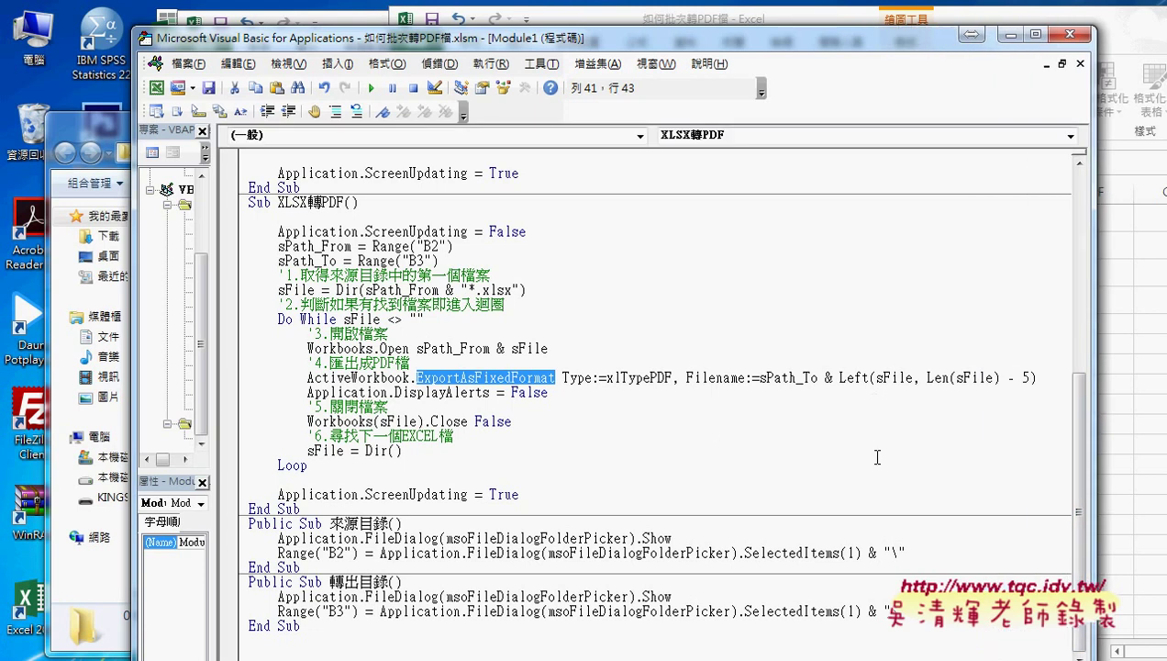
- Close the VBA editor and run the XLSX轉PDF export button in Excel
left_click(1062, 63)
left_click(1070, 34)
left_click(959, 441)
- Run the XLSX轉PDF export, then open and close 乙班.pdf in Acrobat Reader to check it
left_click(885, 309)
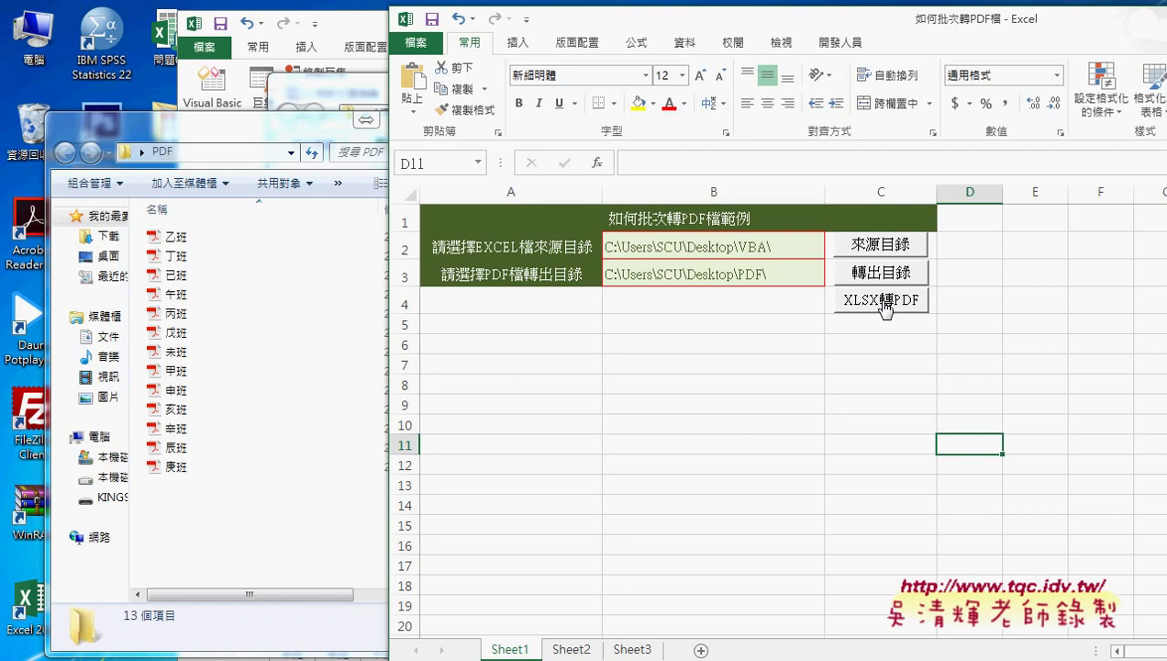
double_click(179, 237)
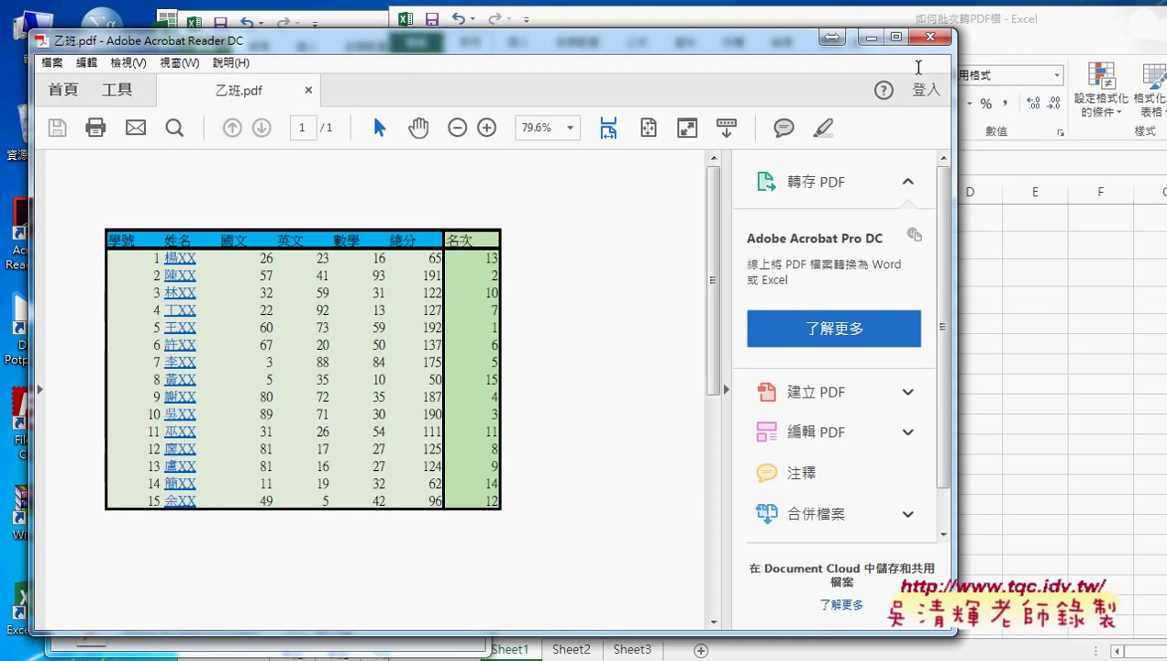
left_click(931, 35)
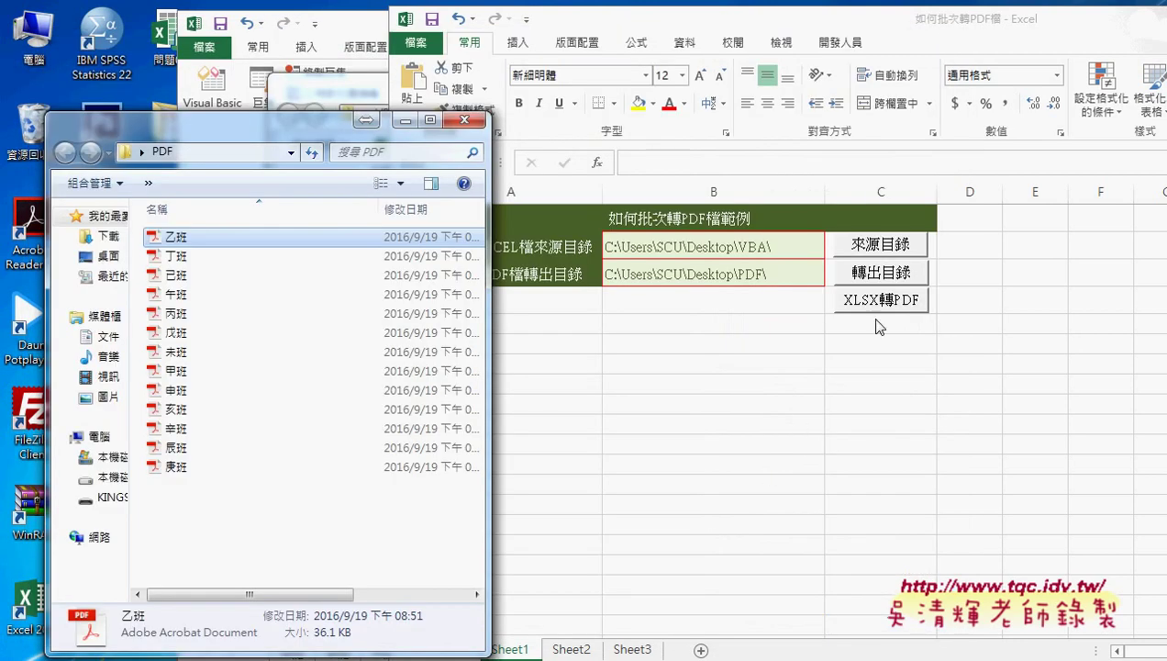
- Open the export button's macro through 指定巨集 → 編輯 and highlight its Do While loop line
left_click(882, 303)
right_click(868, 309)
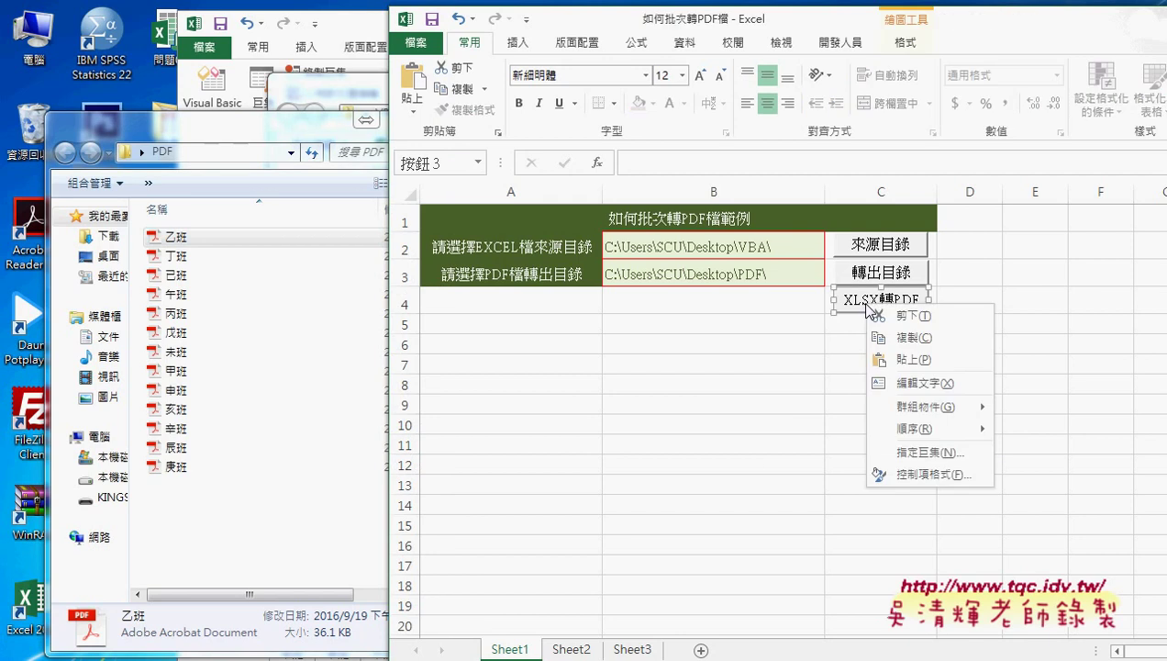
left_click(907, 449)
left_click(1051, 310)
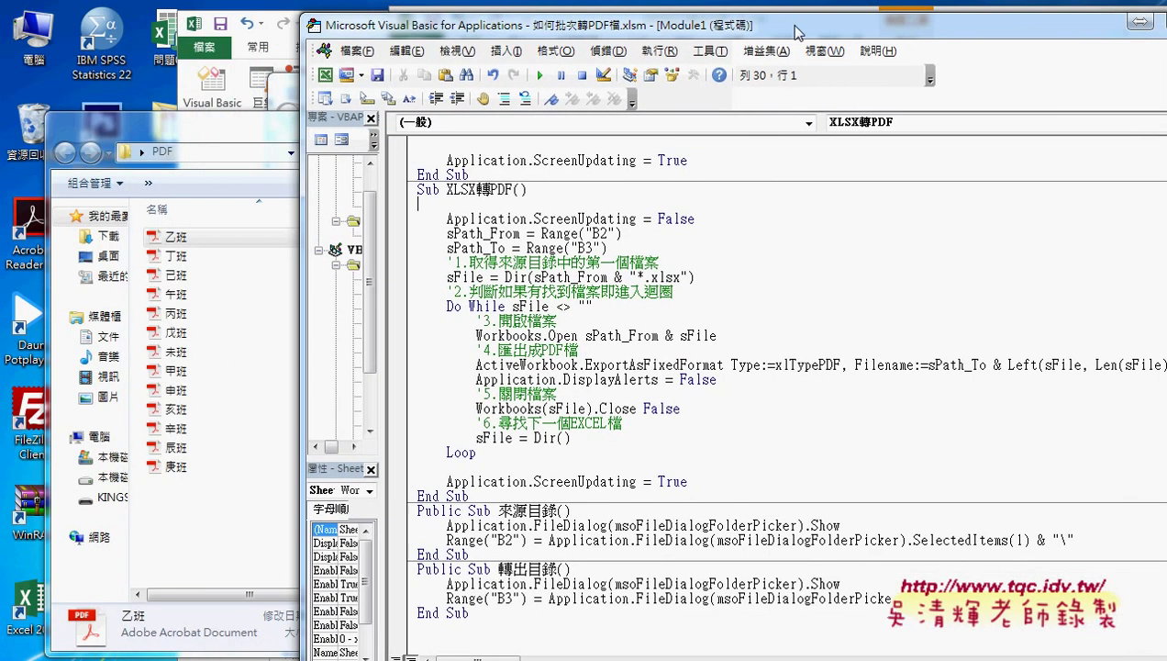
left_click_drag(620, 45, 792, 31)
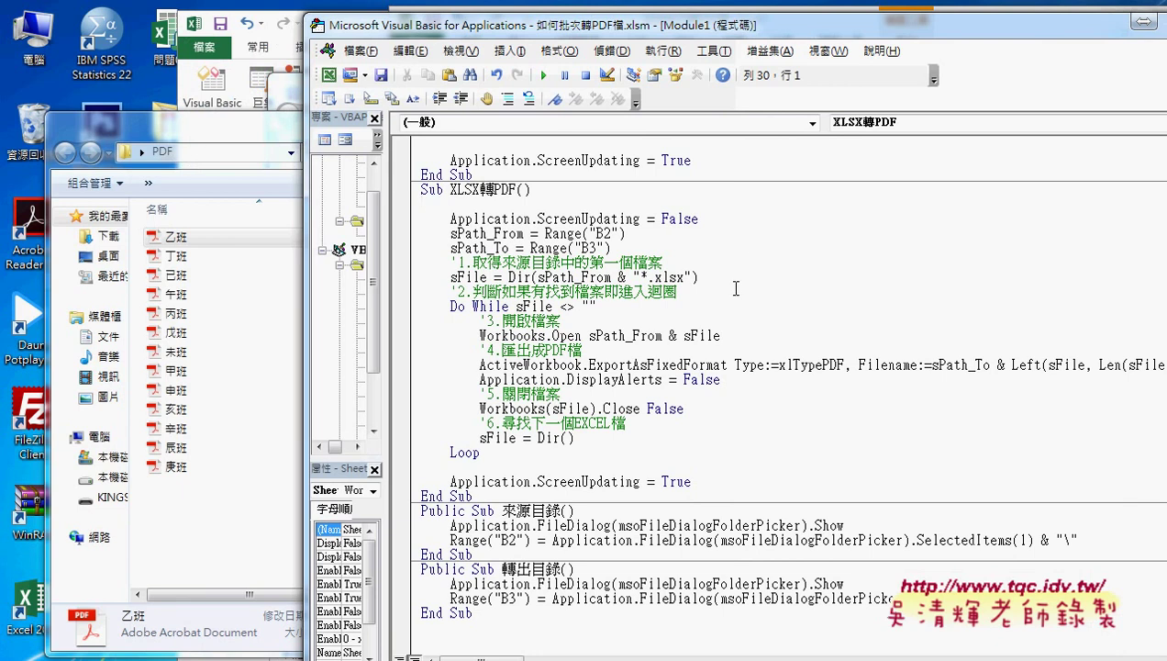
left_click_drag(450, 306, 597, 309)
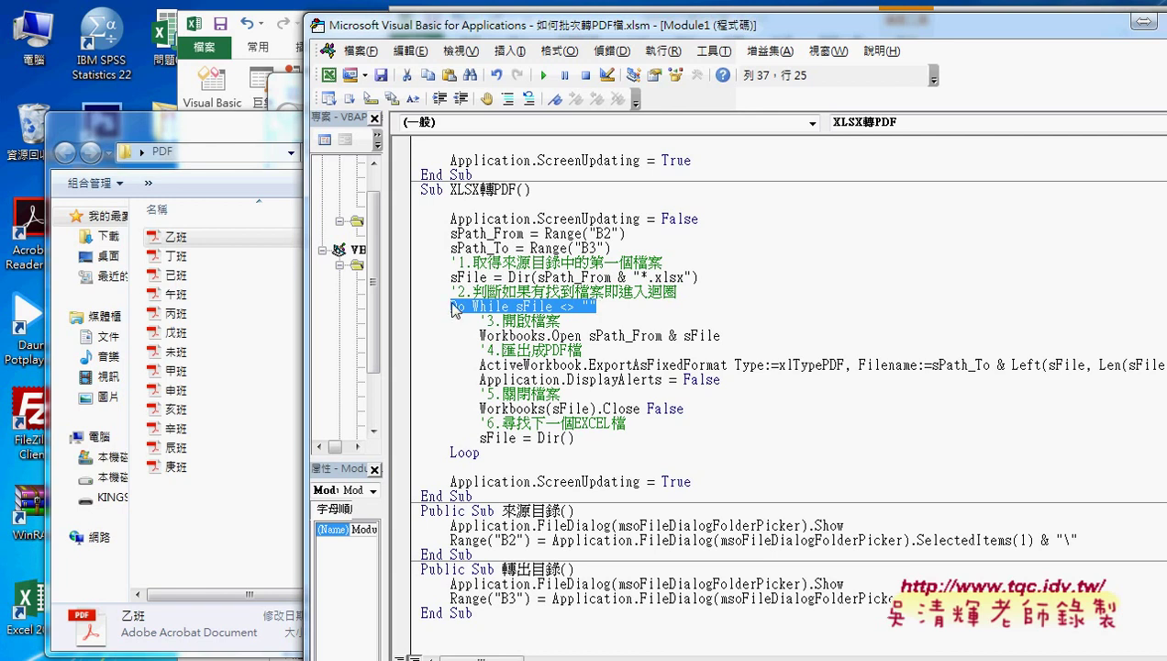
left_click(531, 314)
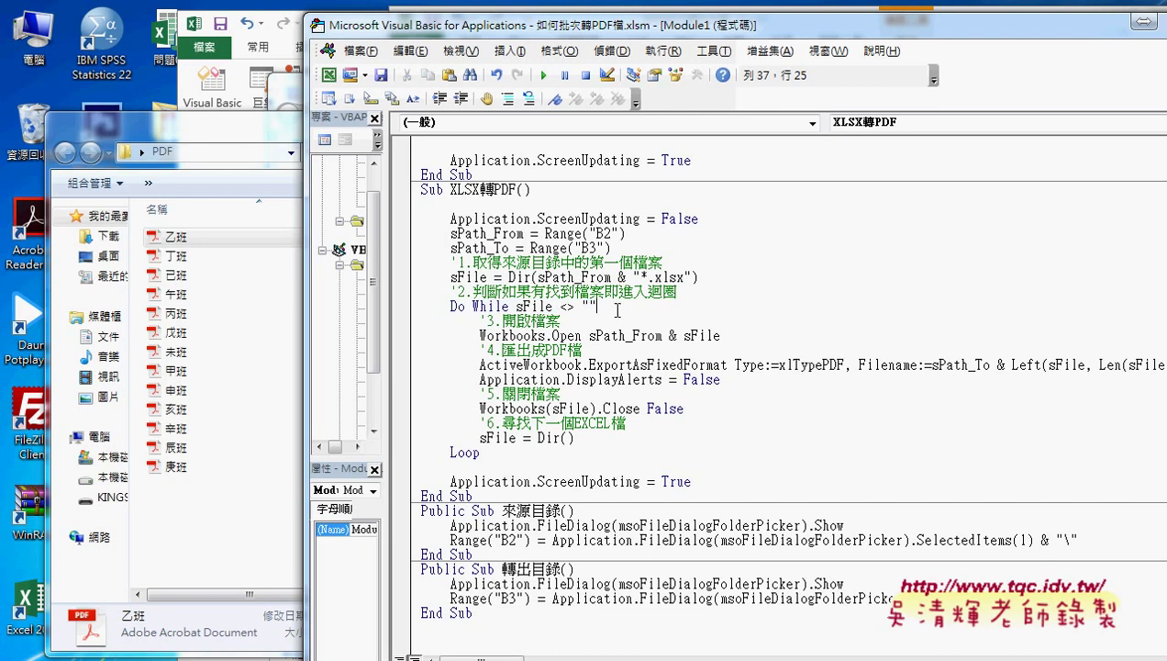
double_click(517, 306)
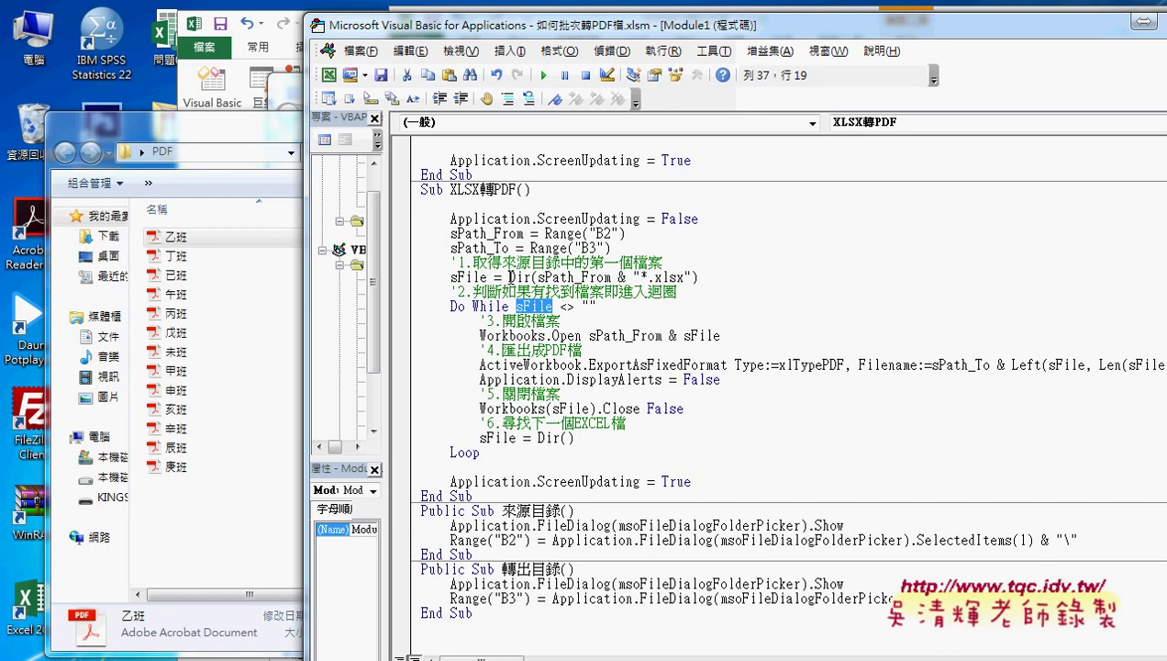
left_click_drag(509, 277, 531, 276)
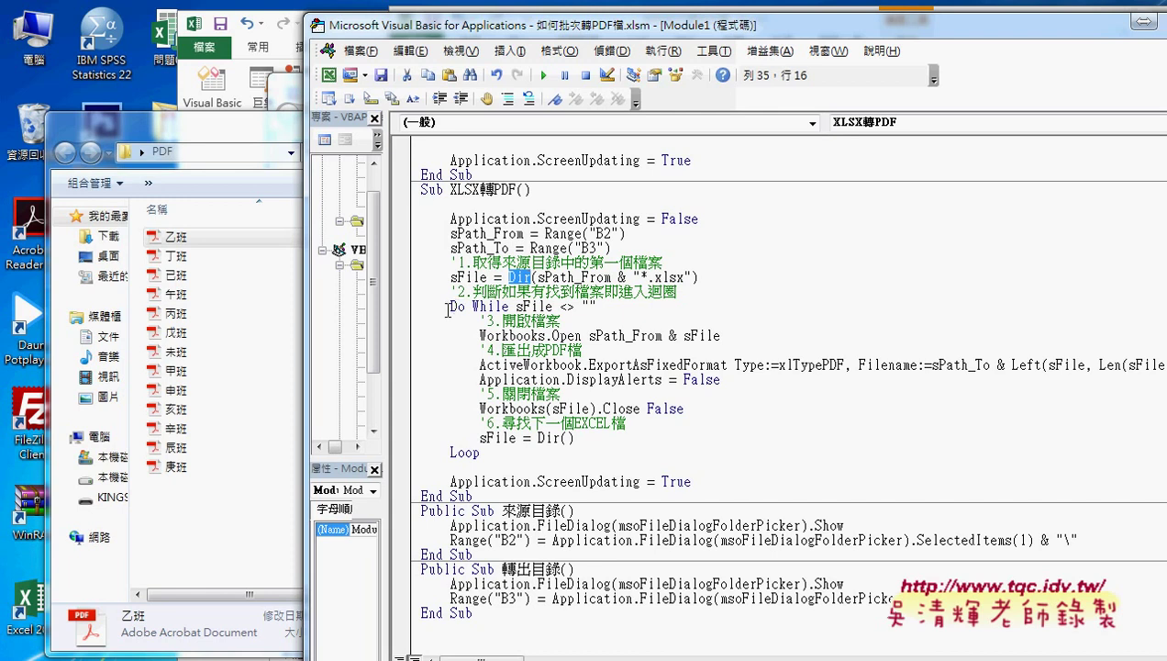
left_click_drag(450, 305, 503, 306)
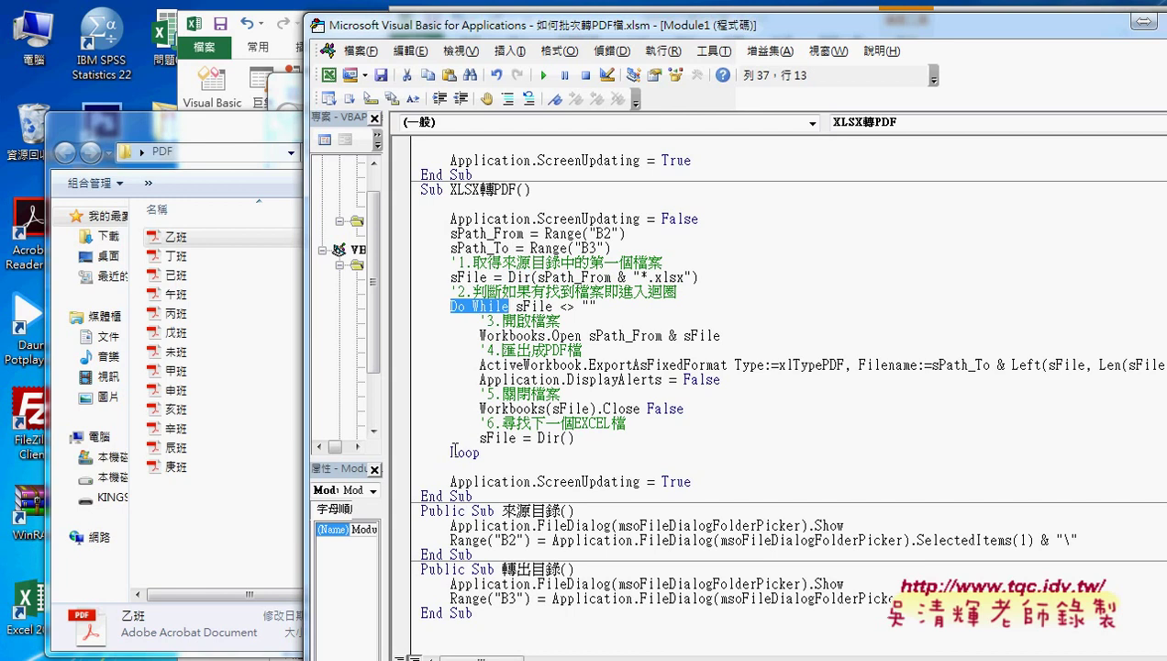
left_click_drag(451, 452, 482, 453)
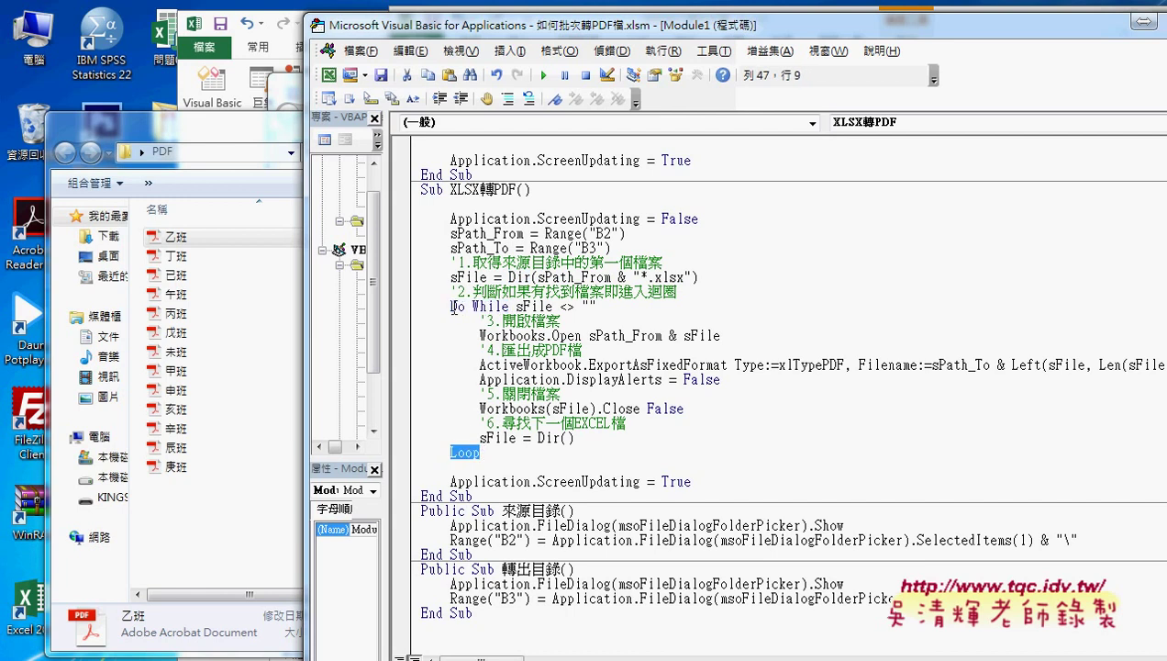